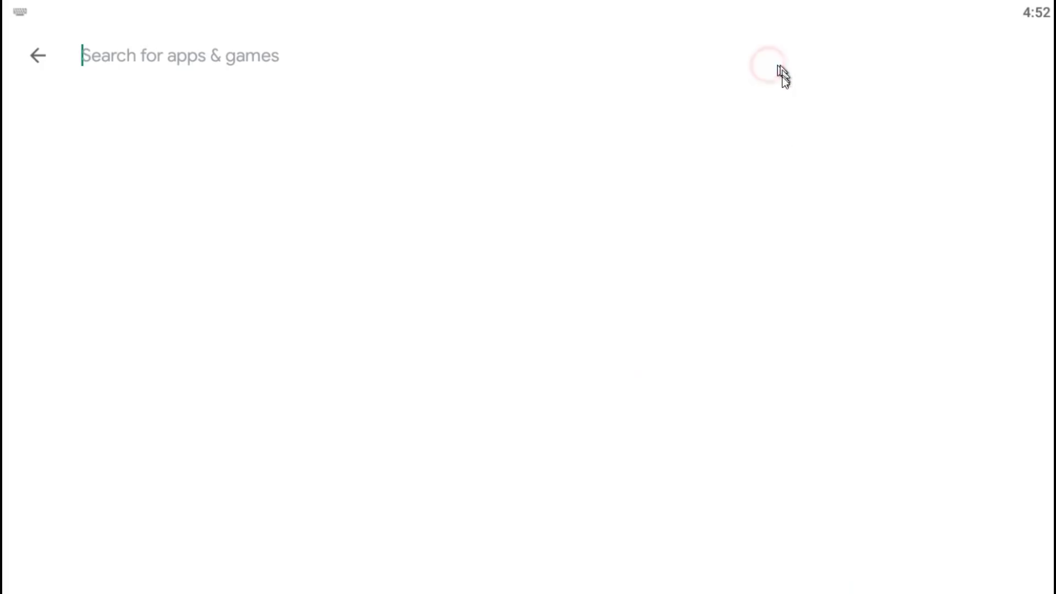
- Find MetaTrader 4 Forex Trading in the app store, install it and open it
{"action": "type", "text": "metatrader"}
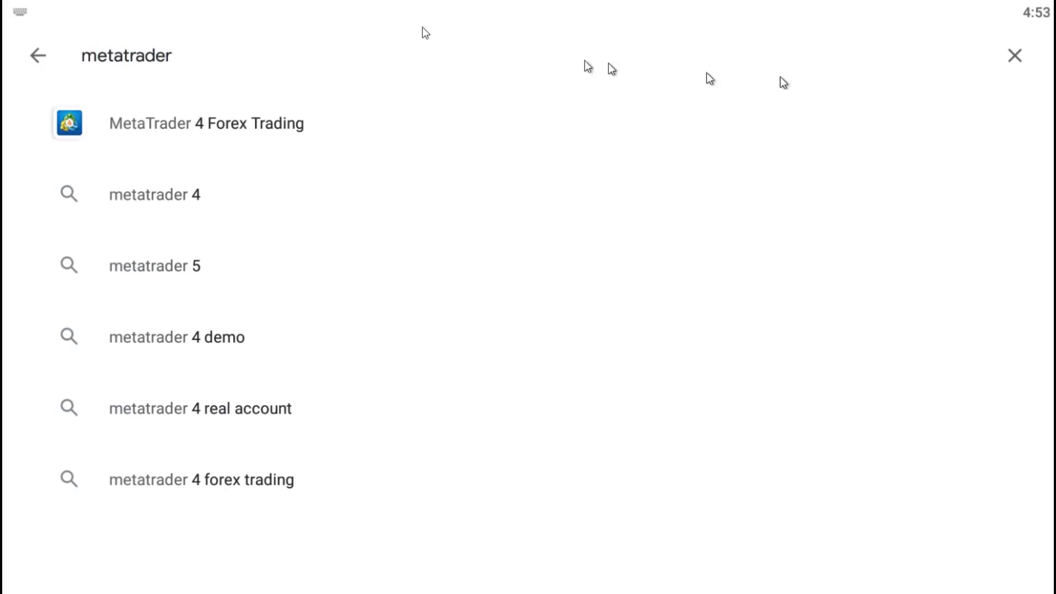
{"action": "left_click", "coordinate": [301, 129]}
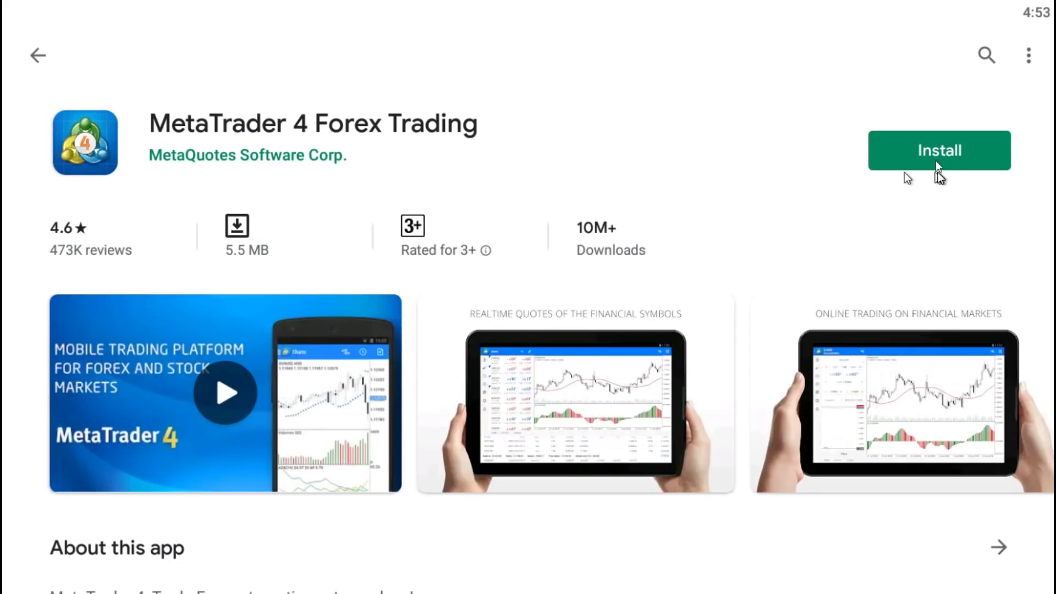
{"action": "left_click", "coordinate": [932, 154]}
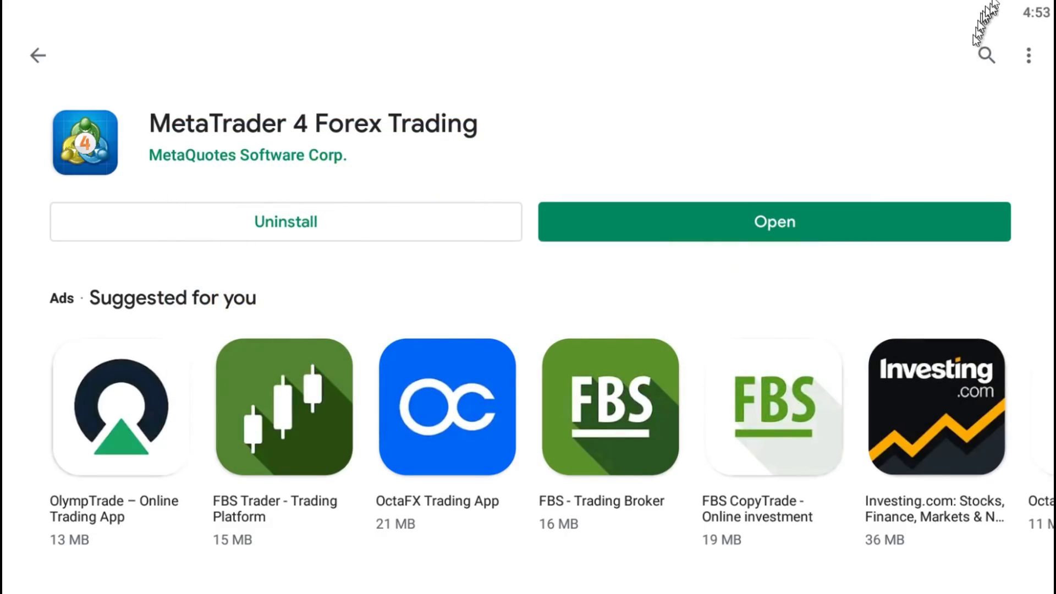
{"action": "left_click", "coordinate": [847, 226]}
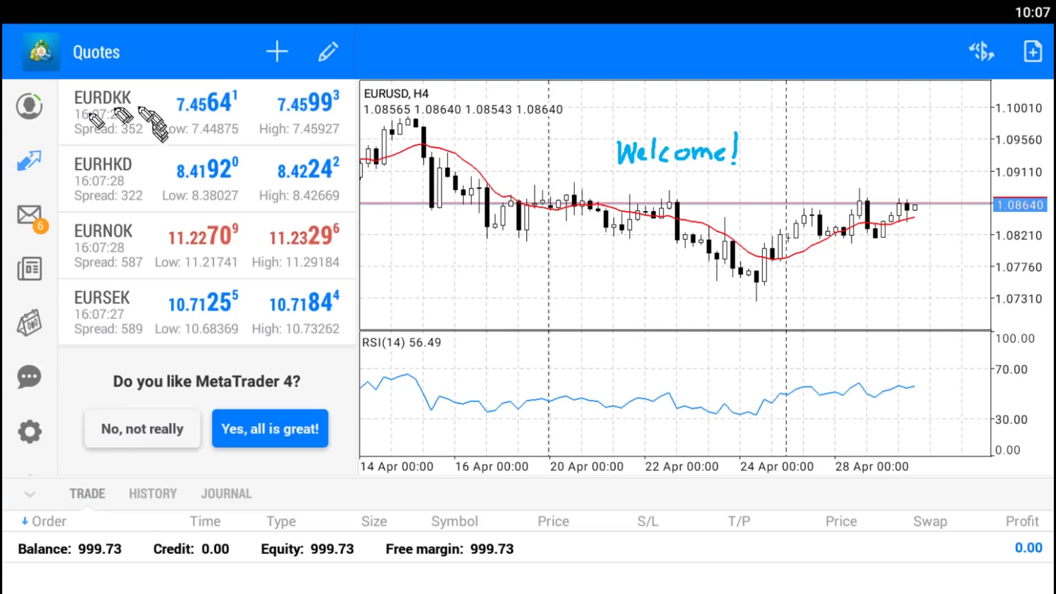
- Show the trading accounts list and bring the MetaQuotes-Demo account into view
{"action": "left_click", "coordinate": [30, 108]}
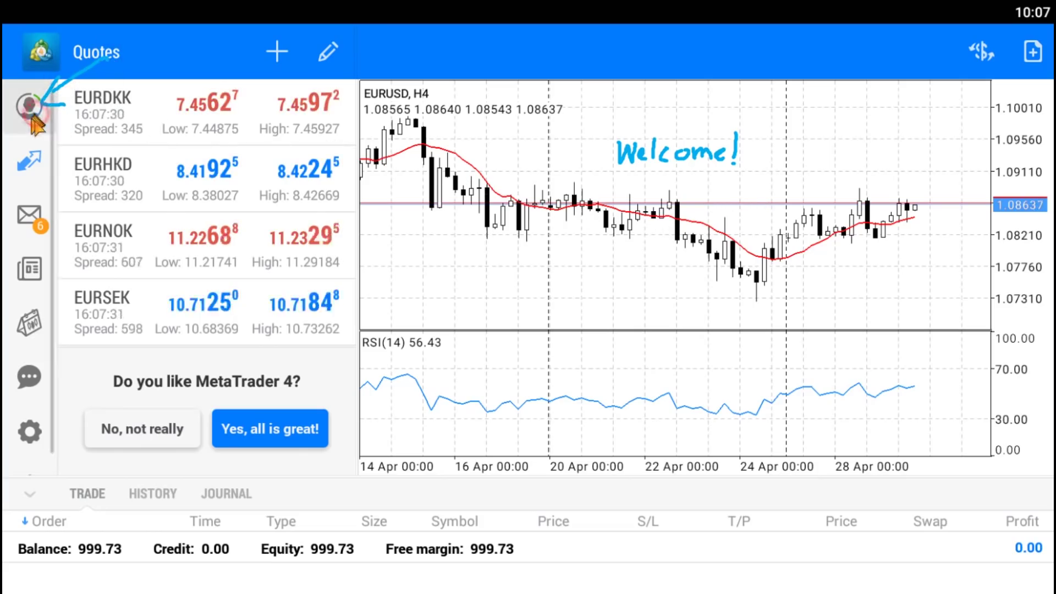
{"action": "left_click_drag", "start_coordinate": [231, 399], "coordinate": [247, 264]}
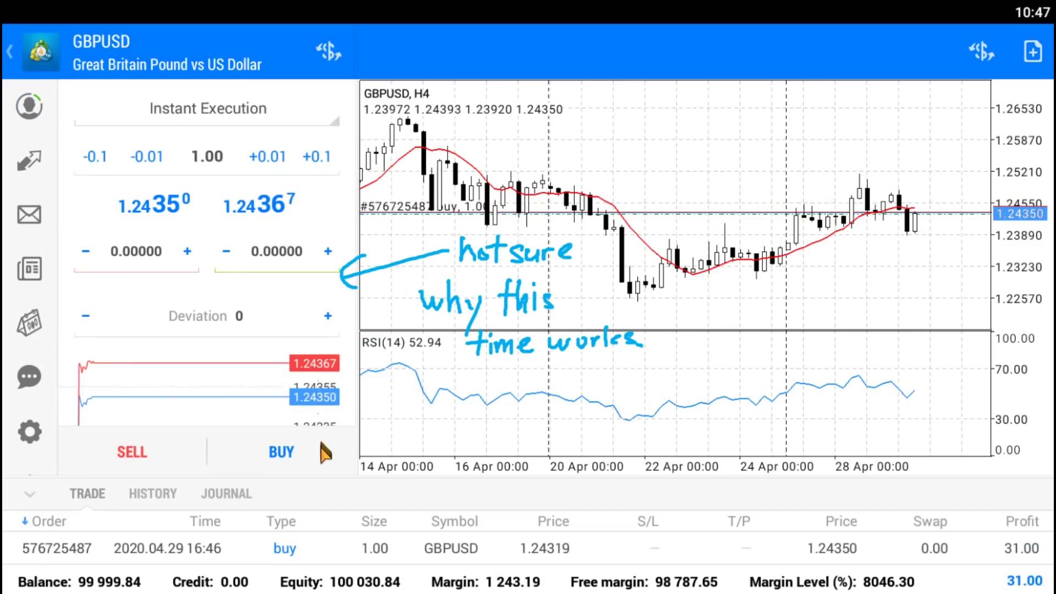
- Submit a buy order for 1.00 GBPUSD without stop loss or take profit
{"action": "left_click", "coordinate": [324, 452]}
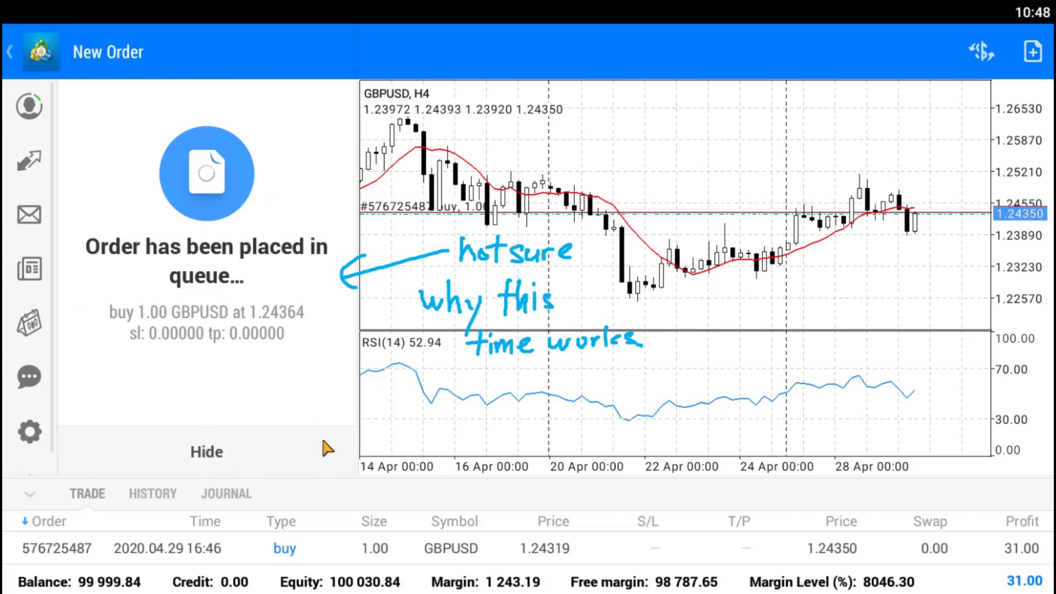
{"action": "left_click", "coordinate": [320, 442]}
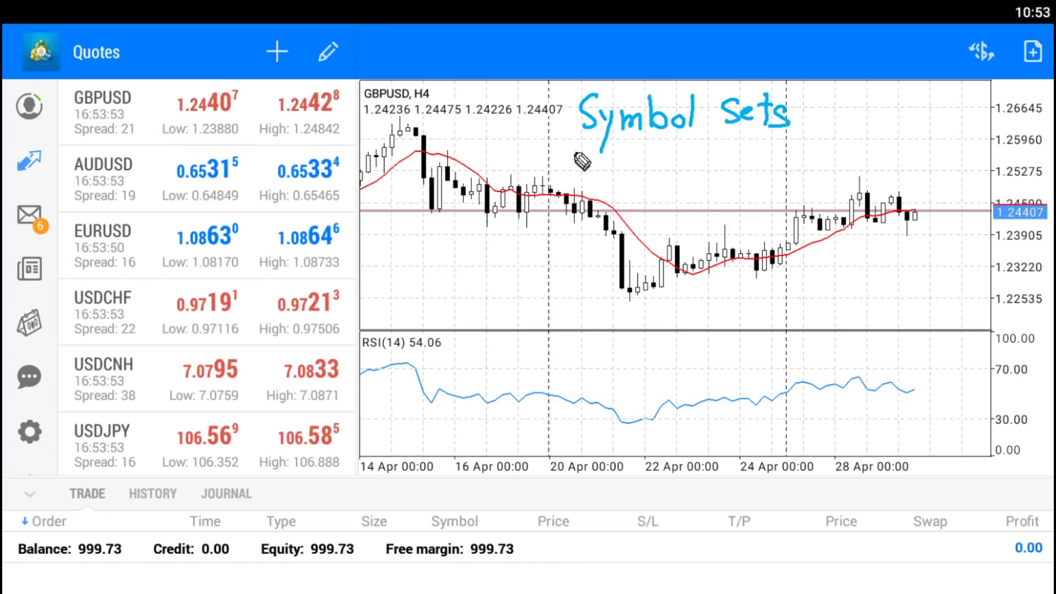
{"action": "left_click_drag", "start_coordinate": [584, 139], "coordinate": [360, 275]}
{"action": "left_click_drag", "start_coordinate": [391, 239], "coordinate": [353, 290]}
{"action": "left_click_drag", "start_coordinate": [354, 289], "coordinate": [389, 286]}
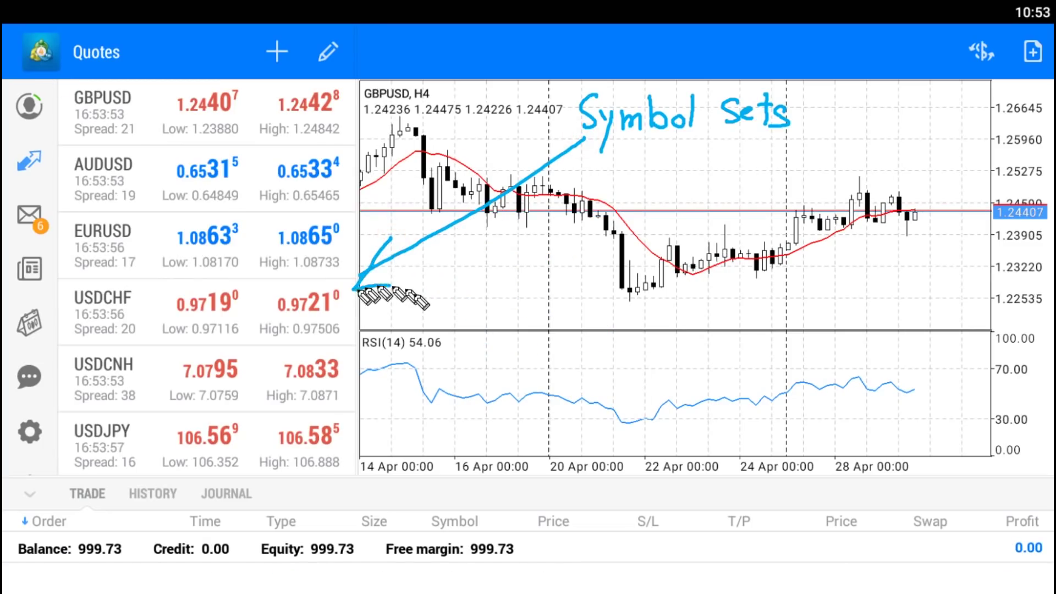
{"action": "left_click_drag", "start_coordinate": [371, 244], "coordinate": [365, 278]}
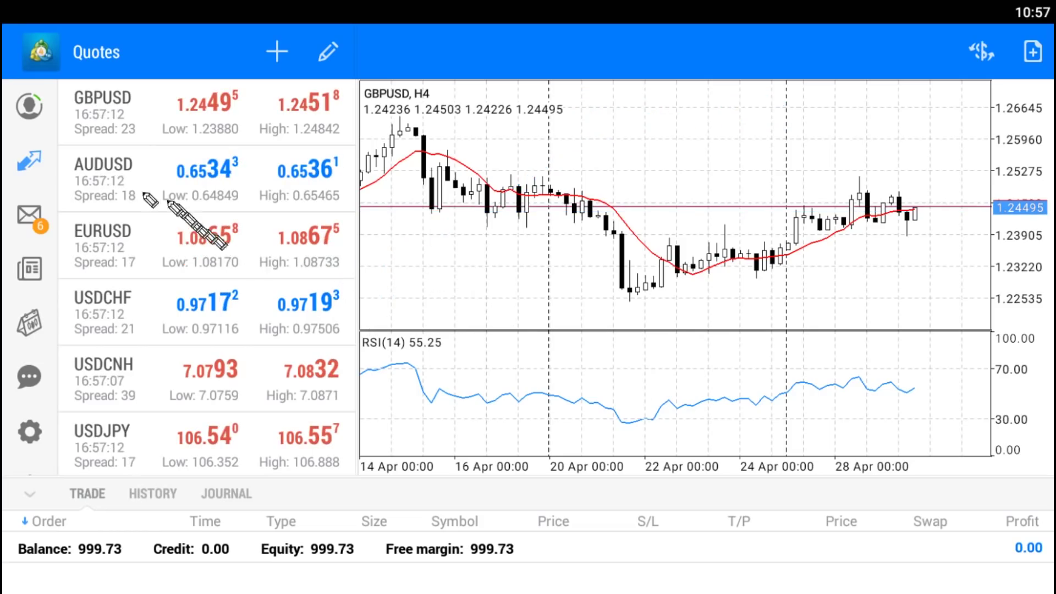
{"action": "left_click_drag", "start_coordinate": [119, 173], "coordinate": [167, 219]}
{"action": "mouse_move", "coordinate": [130, 214]}
{"action": "left_mouse_down"}
{"action": "mouse_move", "coordinate": [166, 220]}
{"action": "mouse_move", "coordinate": [137, 236]}
{"action": "mouse_move", "coordinate": [152, 231]}
{"action": "mouse_move", "coordinate": [151, 246]}
{"action": "left_mouse_up"}
{"action": "left_click_drag", "start_coordinate": [158, 228], "coordinate": [157, 250]}
{"action": "left_click_drag", "start_coordinate": [391, 164], "coordinate": [337, 220]}
{"action": "mouse_move", "coordinate": [337, 220]}
{"action": "left_mouse_down"}
{"action": "mouse_move", "coordinate": [360, 208]}
{"action": "mouse_move", "coordinate": [351, 248]}
{"action": "left_mouse_up"}
{"action": "mouse_move", "coordinate": [353, 219]}
{"action": "left_mouse_down"}
{"action": "mouse_move", "coordinate": [356, 243]}
{"action": "mouse_move", "coordinate": [387, 246]}
{"action": "left_mouse_up"}
{"action": "left_click_drag", "start_coordinate": [400, 228], "coordinate": [360, 271]}
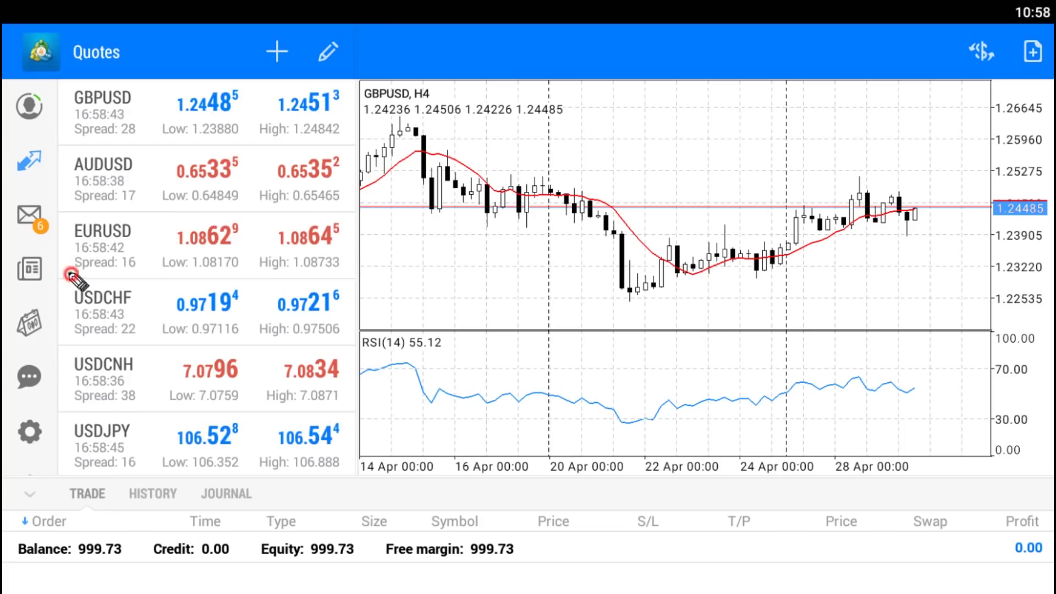
{"action": "left_click_drag", "start_coordinate": [67, 271], "coordinate": [139, 272]}
{"action": "left_click_drag", "start_coordinate": [243, 251], "coordinate": [246, 251]}
{"action": "left_click_drag", "start_coordinate": [318, 254], "coordinate": [343, 253]}
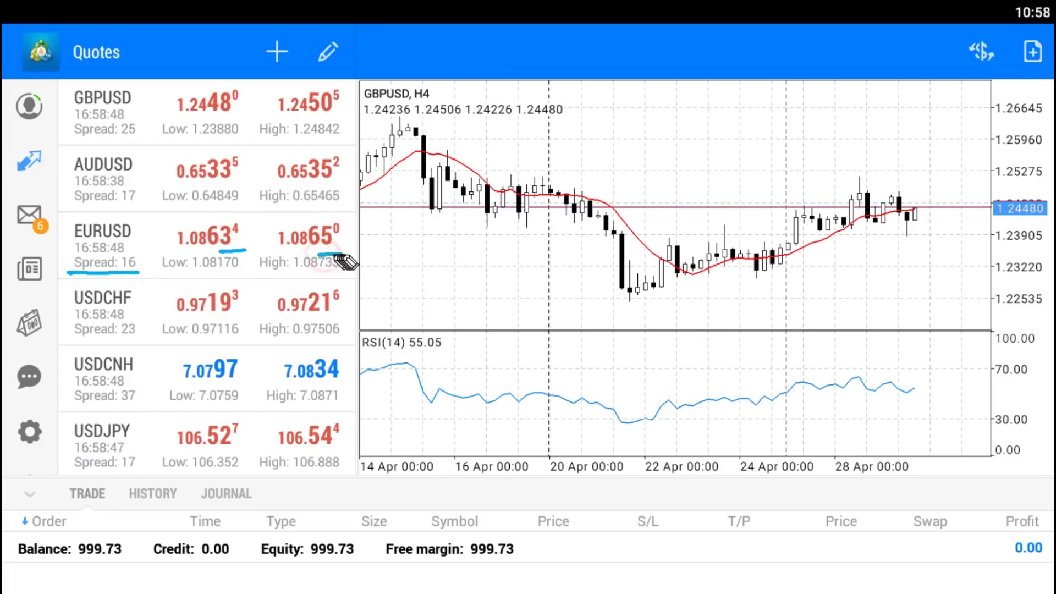
{"action": "left_click_drag", "start_coordinate": [253, 236], "coordinate": [266, 236]}
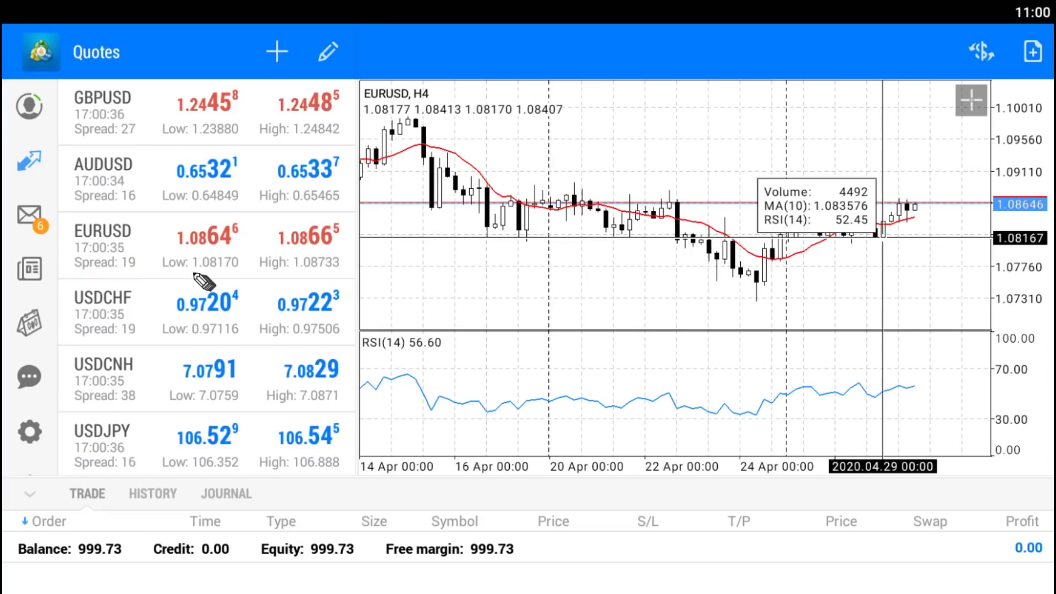
{"action": "left_click_drag", "start_coordinate": [192, 272], "coordinate": [234, 274]}
{"action": "left_click_drag", "start_coordinate": [463, 117], "coordinate": [505, 117]}
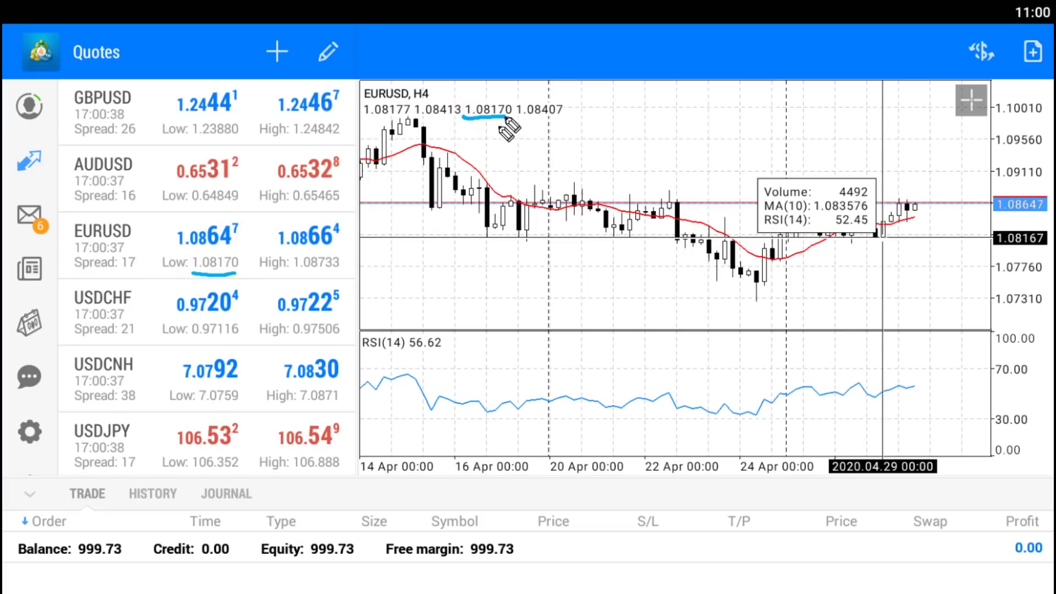
{"action": "left_click_drag", "start_coordinate": [290, 269], "coordinate": [342, 268]}
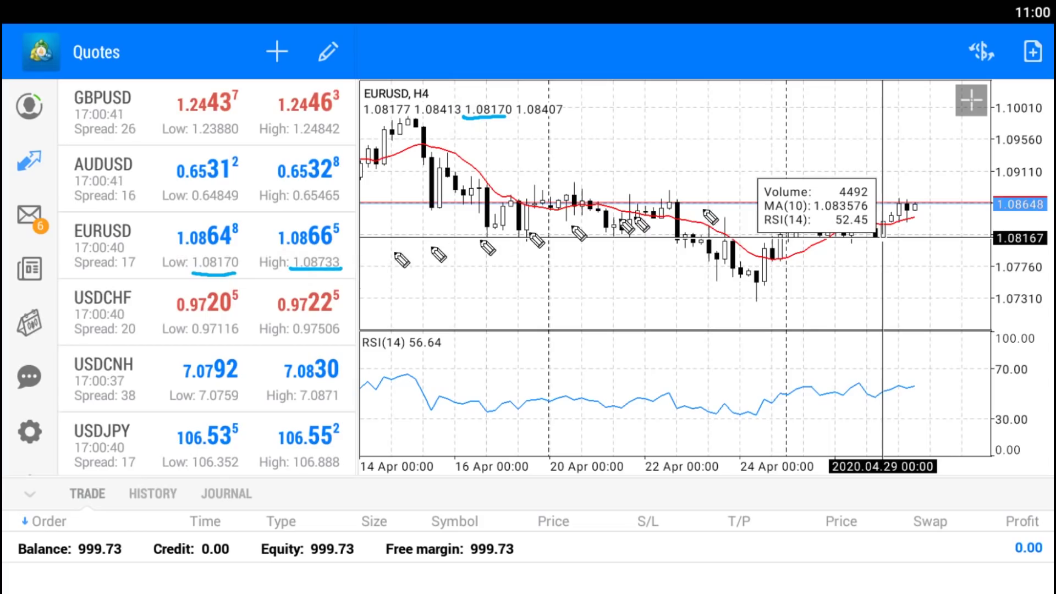
{"action": "left_click_drag", "start_coordinate": [923, 182], "coordinate": [903, 196]}
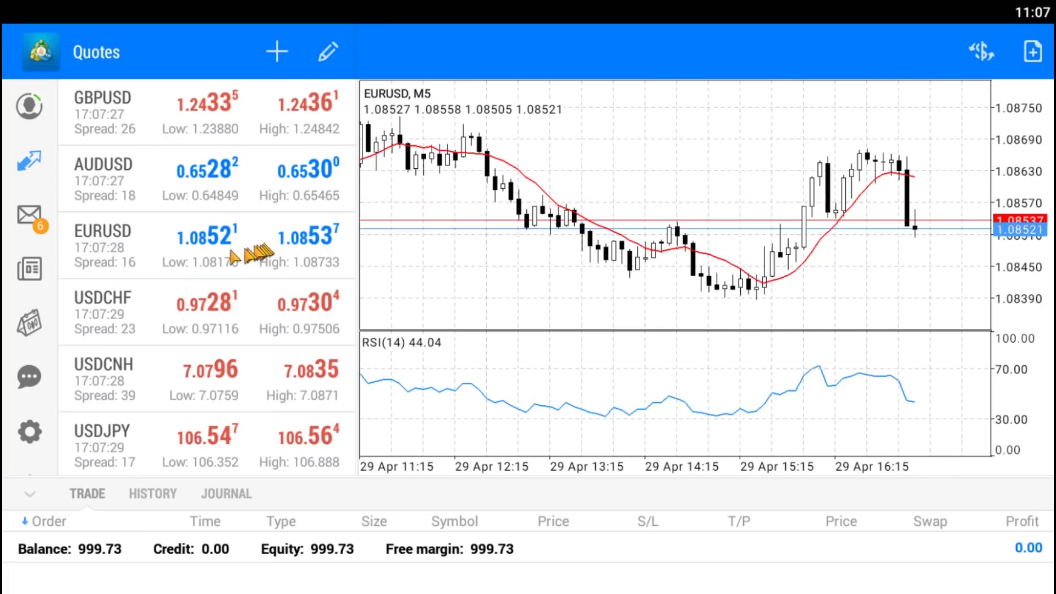
{"action": "mouse_move", "coordinate": [110, 215]}
{"action": "left_mouse_down"}
{"action": "mouse_move", "coordinate": [144, 244]}
{"action": "mouse_move", "coordinate": [80, 220]}
{"action": "left_mouse_up"}
{"action": "mouse_move", "coordinate": [407, 80]}
{"action": "left_mouse_down"}
{"action": "mouse_move", "coordinate": [360, 88]}
{"action": "mouse_move", "coordinate": [406, 83]}
{"action": "mouse_move", "coordinate": [380, 79]}
{"action": "left_mouse_up"}
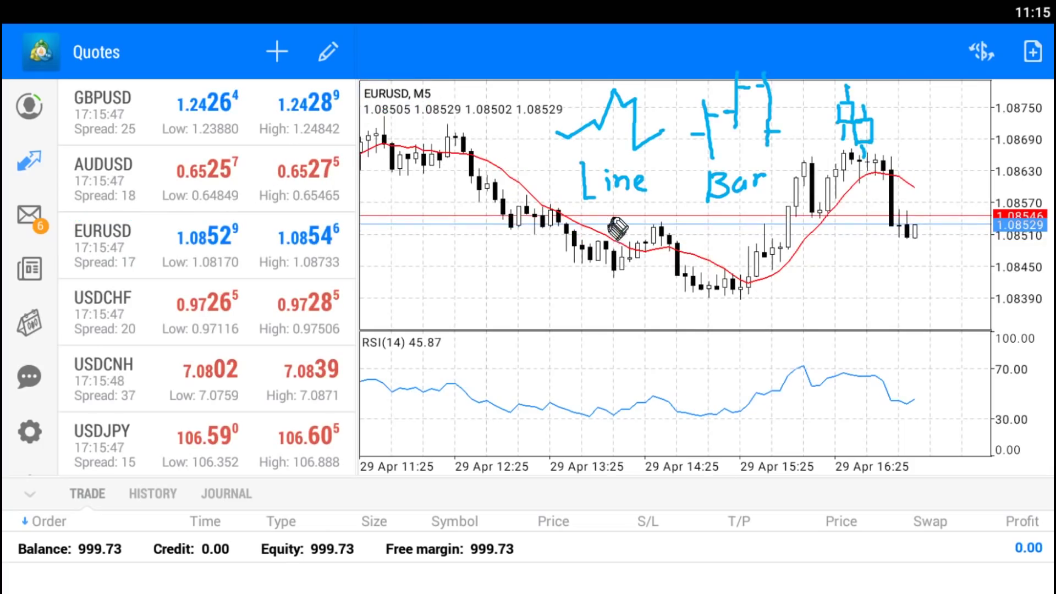
{"action": "left_click_drag", "start_coordinate": [609, 217], "coordinate": [644, 197]}
{"action": "left_click_drag", "start_coordinate": [730, 221], "coordinate": [761, 199]}
{"action": "left_click_drag", "start_coordinate": [891, 140], "coordinate": [935, 117]}
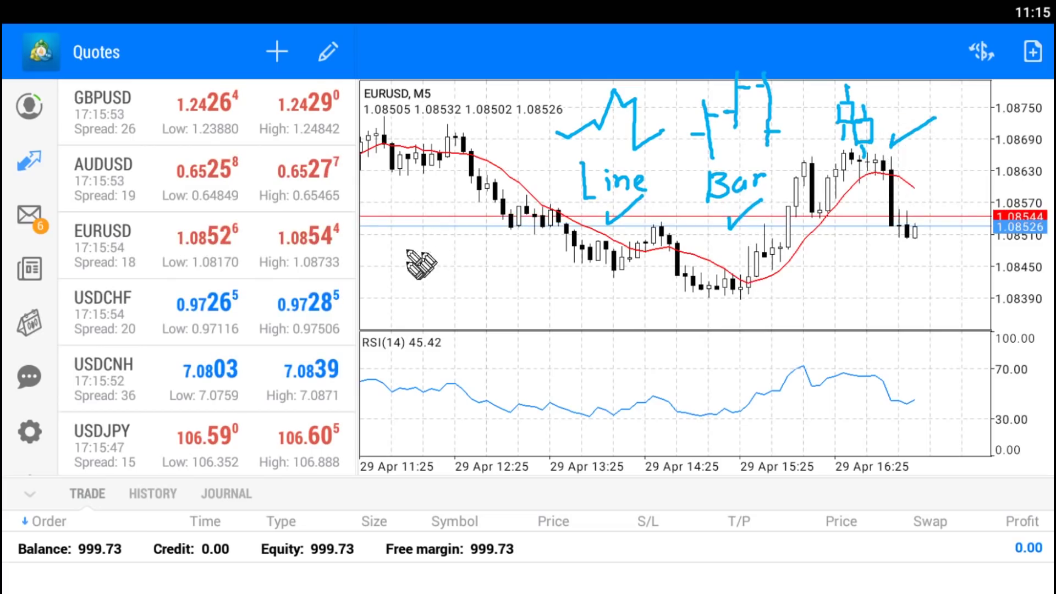
{"action": "mouse_move", "coordinate": [385, 246]}
{"action": "left_mouse_down"}
{"action": "mouse_move", "coordinate": [435, 202]}
{"action": "mouse_move", "coordinate": [439, 216]}
{"action": "left_mouse_up"}
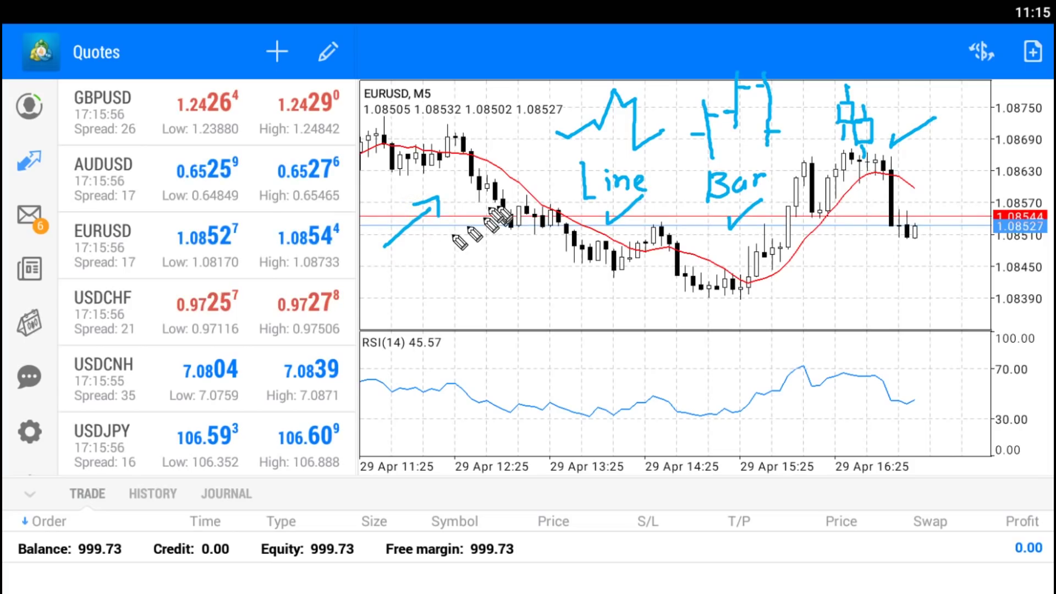
{"action": "mouse_move", "coordinate": [400, 265]}
{"action": "left_mouse_down"}
{"action": "mouse_move", "coordinate": [407, 275]}
{"action": "mouse_move", "coordinate": [431, 269]}
{"action": "mouse_move", "coordinate": [448, 247]}
{"action": "mouse_move", "coordinate": [488, 266]}
{"action": "mouse_move", "coordinate": [503, 247]}
{"action": "mouse_move", "coordinate": [585, 288]}
{"action": "left_mouse_up"}
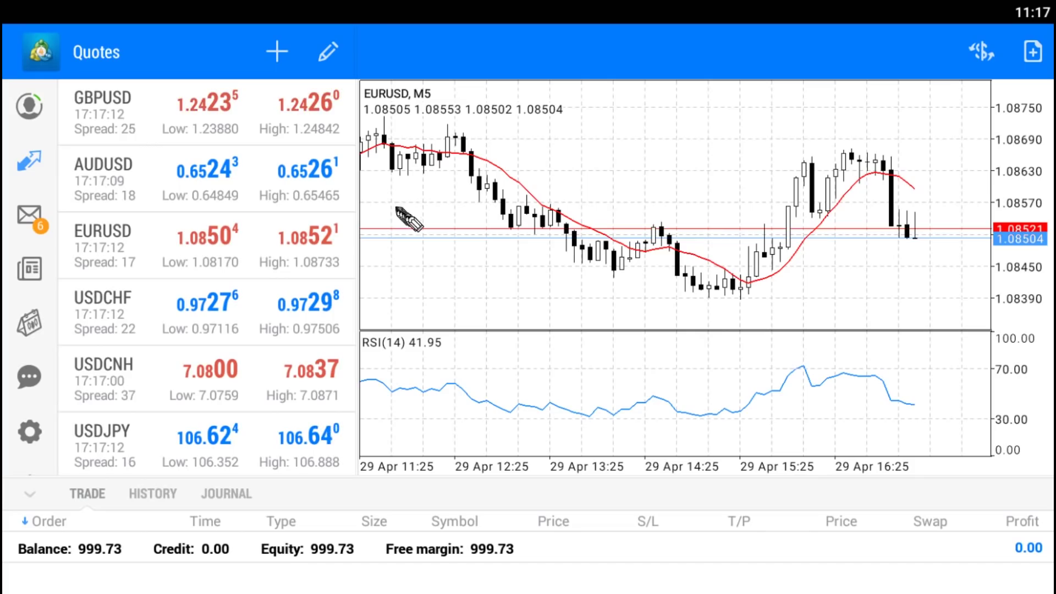
{"action": "mouse_move", "coordinate": [105, 348]}
{"action": "left_mouse_down"}
{"action": "mouse_move", "coordinate": [58, 404]}
{"action": "mouse_move", "coordinate": [82, 397]}
{"action": "left_mouse_up"}
- Set the line type of the charts to Bar chart in the app settings
{"action": "left_click", "coordinate": [40, 429]}
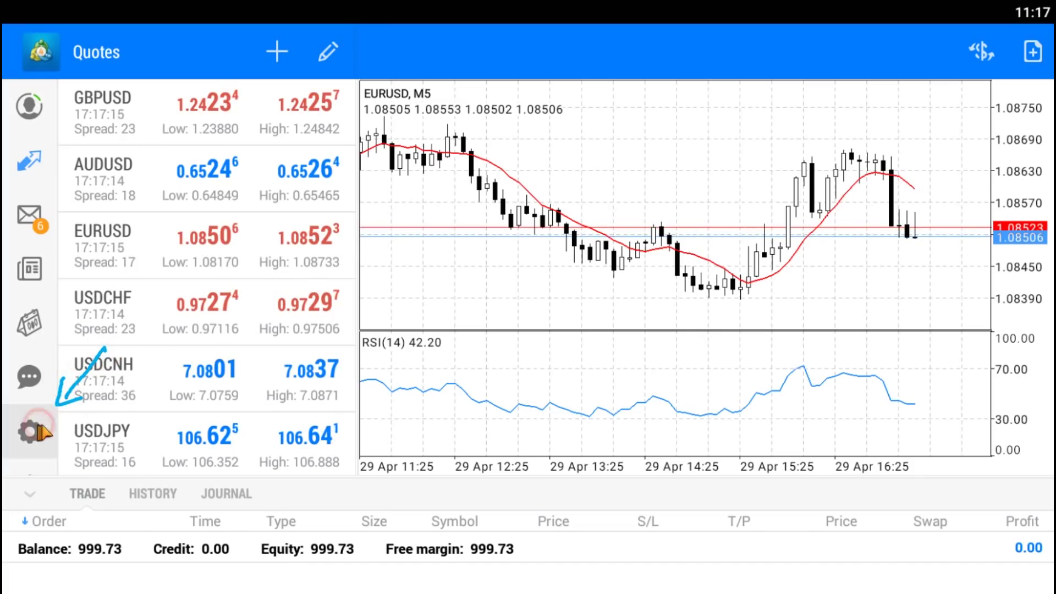
{"action": "left_click_drag", "start_coordinate": [269, 300], "coordinate": [273, 283]}
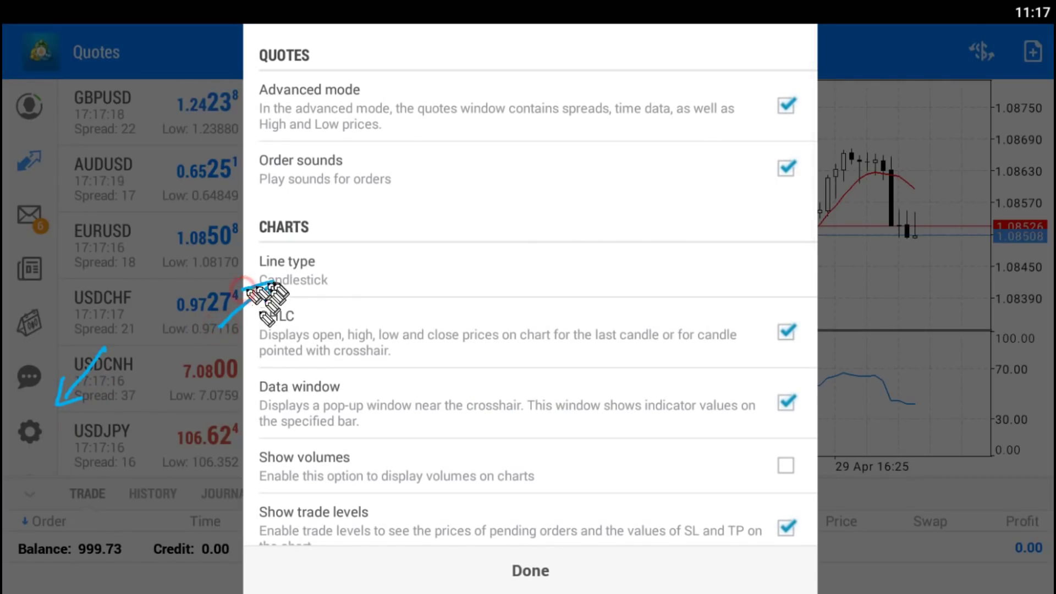
{"action": "left_click", "coordinate": [365, 265]}
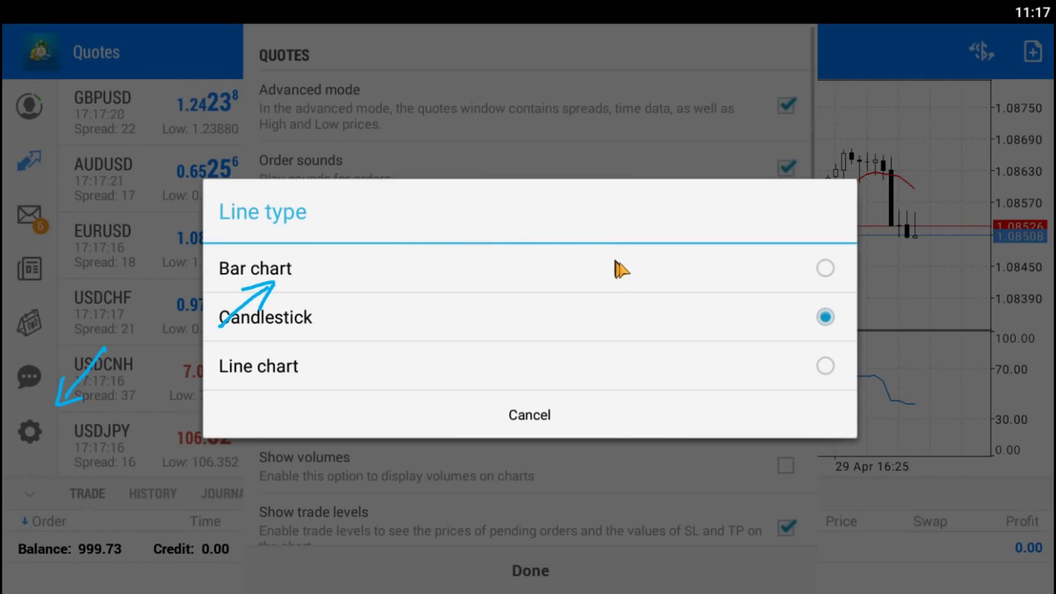
{"action": "left_click", "coordinate": [630, 267]}
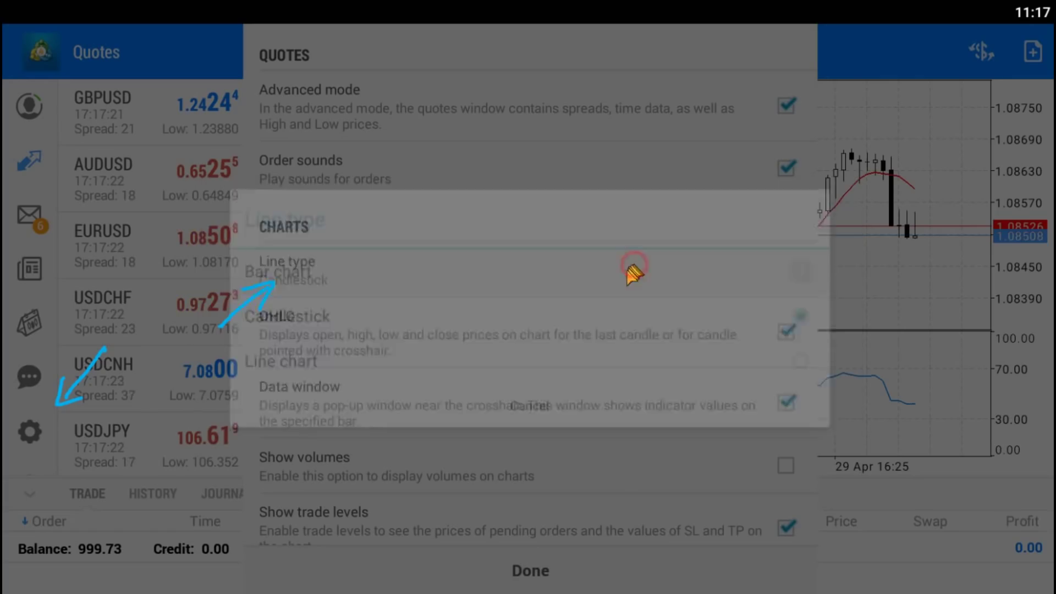
{"action": "left_click", "coordinate": [517, 570]}
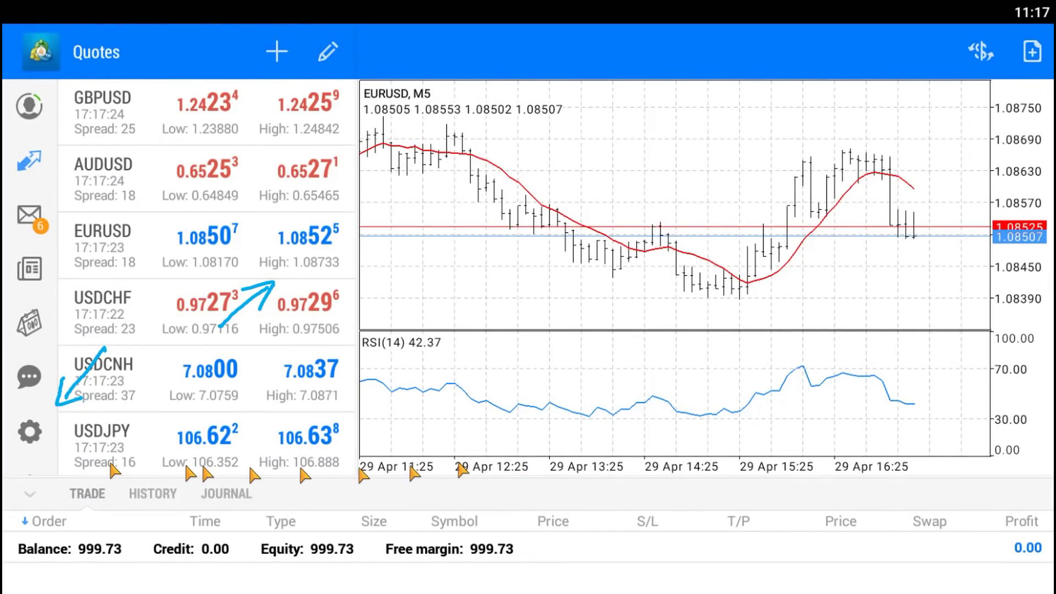
- Change the line type of the charts to Line chart in the app settings
{"action": "left_click", "coordinate": [29, 432]}
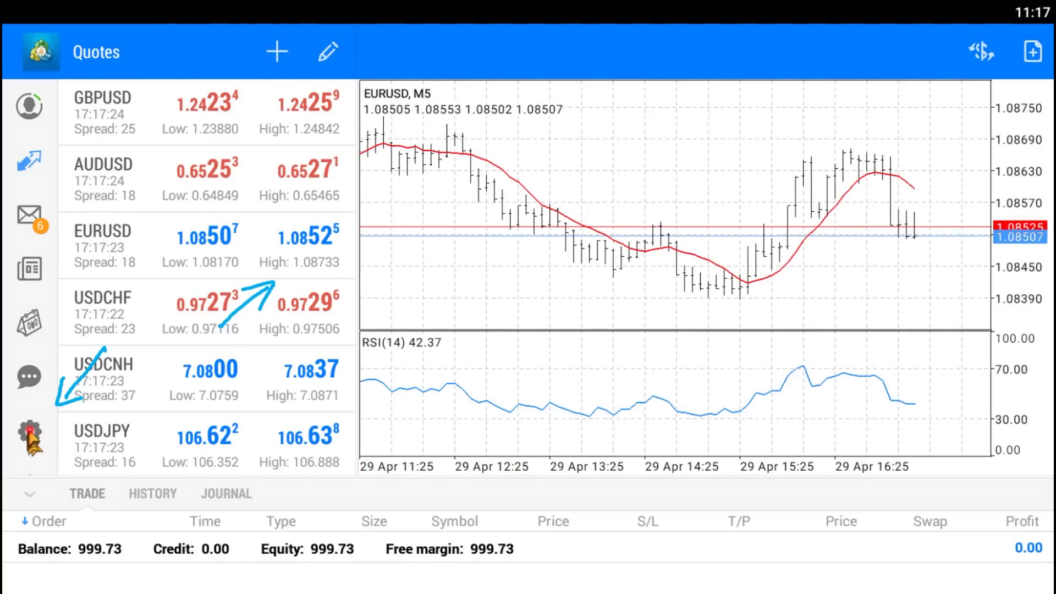
{"action": "left_click", "coordinate": [350, 269]}
{"action": "left_click", "coordinate": [385, 365]}
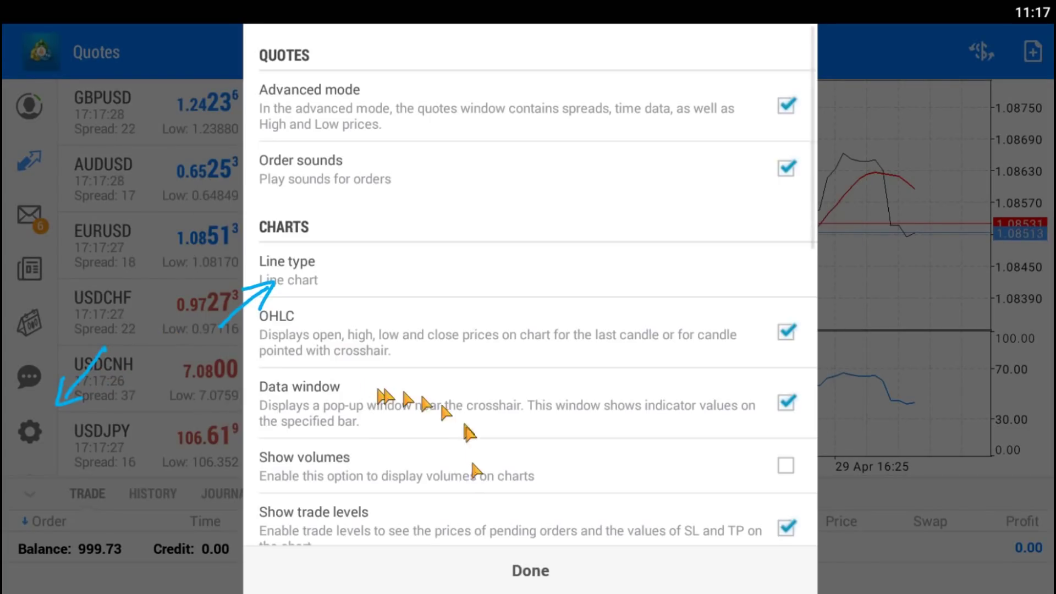
{"action": "left_click", "coordinate": [443, 574]}
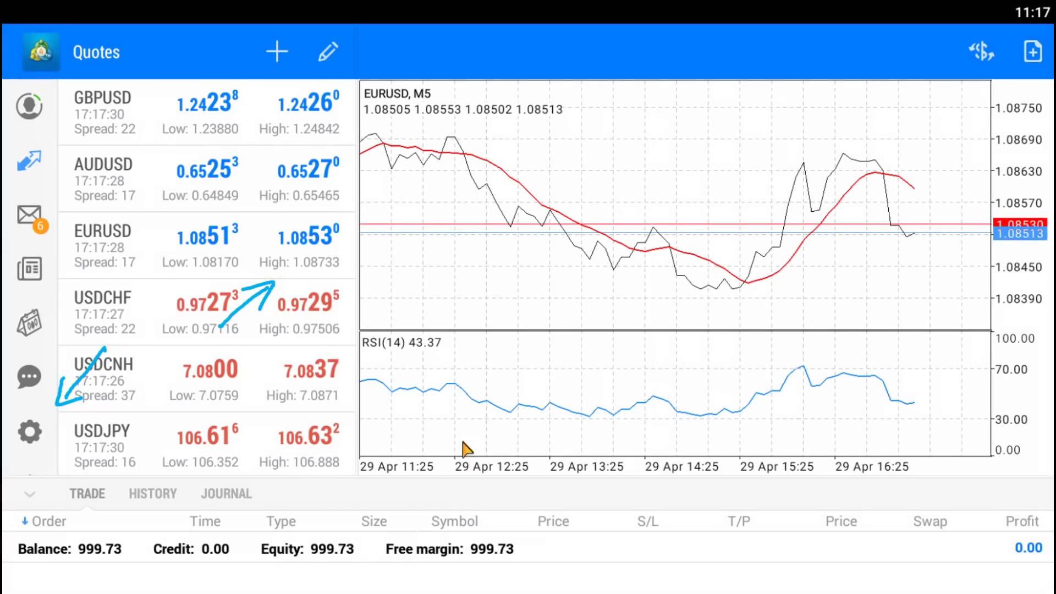
- Switch the line type of the charts back to Candlestick in the app settings
{"action": "left_click", "coordinate": [29, 432]}
{"action": "left_click", "coordinate": [401, 263]}
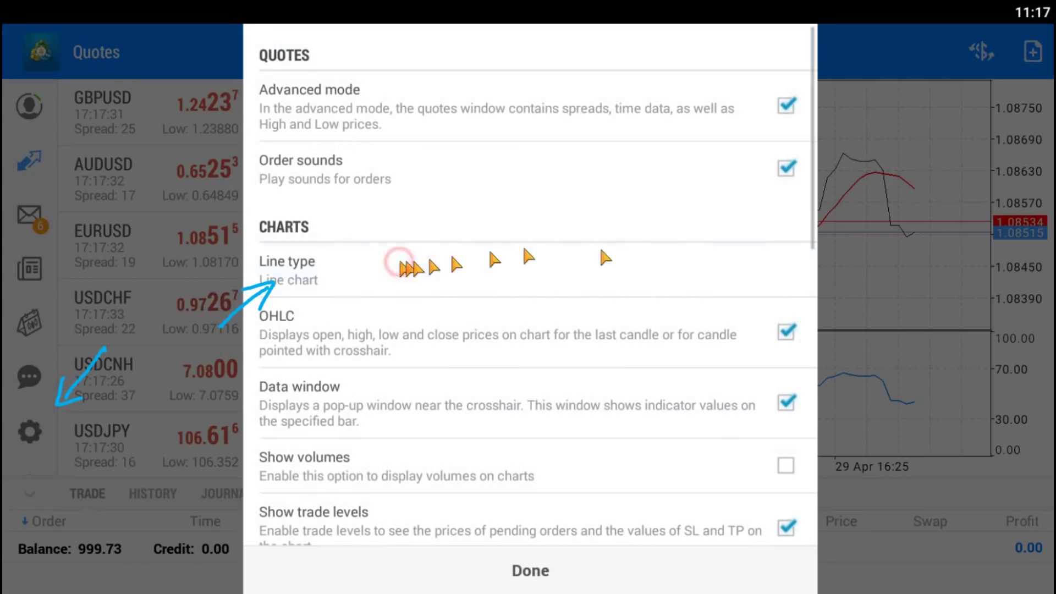
{"action": "left_click", "coordinate": [550, 314]}
{"action": "left_click", "coordinate": [531, 570]}
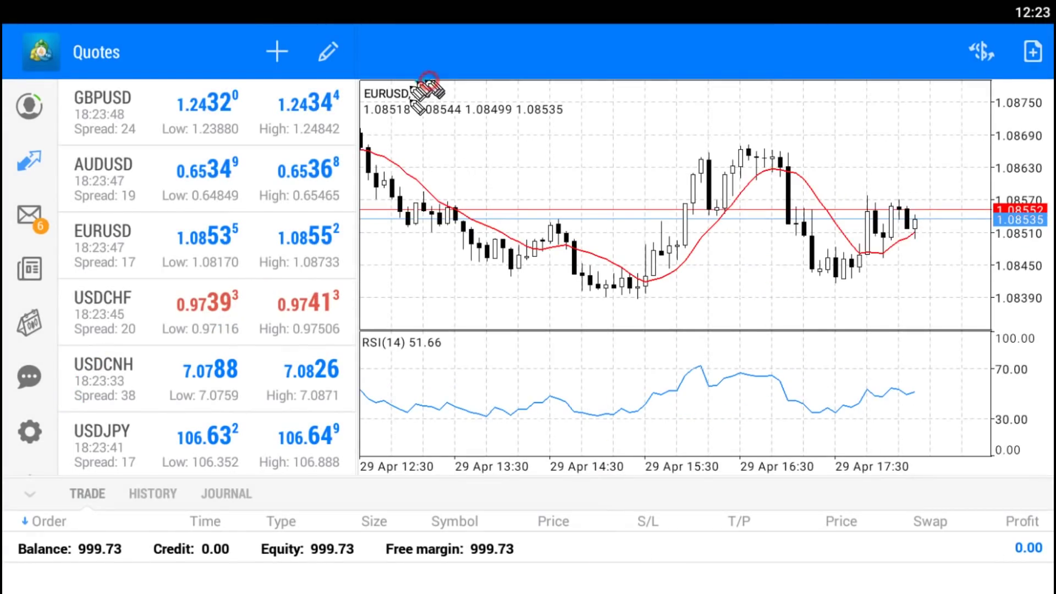
{"action": "left_click_drag", "start_coordinate": [429, 80], "coordinate": [427, 81]}
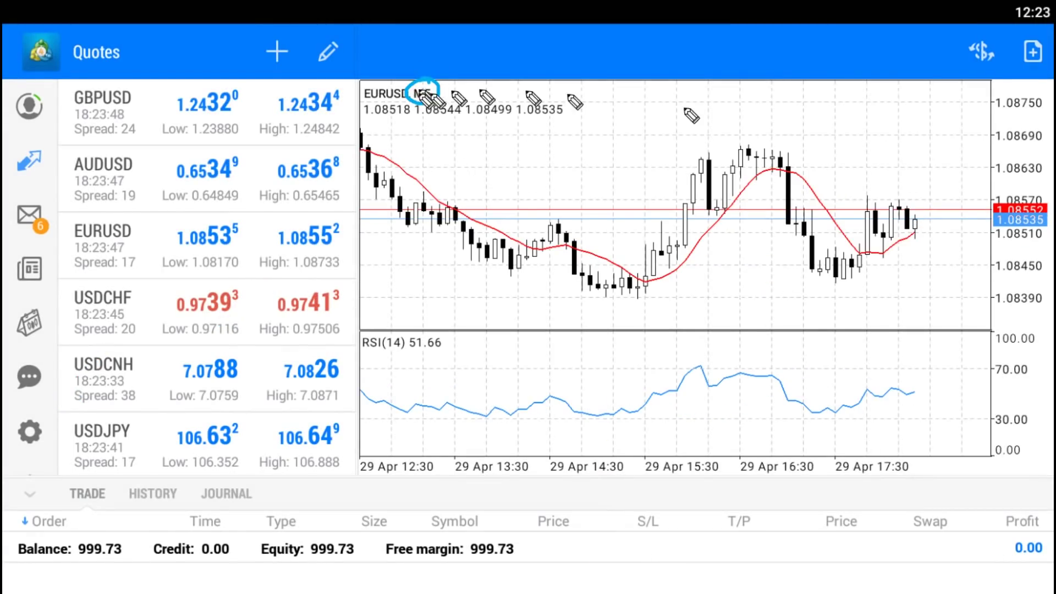
{"action": "mouse_move", "coordinate": [818, 136]}
{"action": "left_mouse_down"}
{"action": "mouse_move", "coordinate": [796, 168]}
{"action": "mouse_move", "coordinate": [816, 159]}
{"action": "left_mouse_up"}
{"action": "left_click_drag", "start_coordinate": [837, 120], "coordinate": [860, 144]}
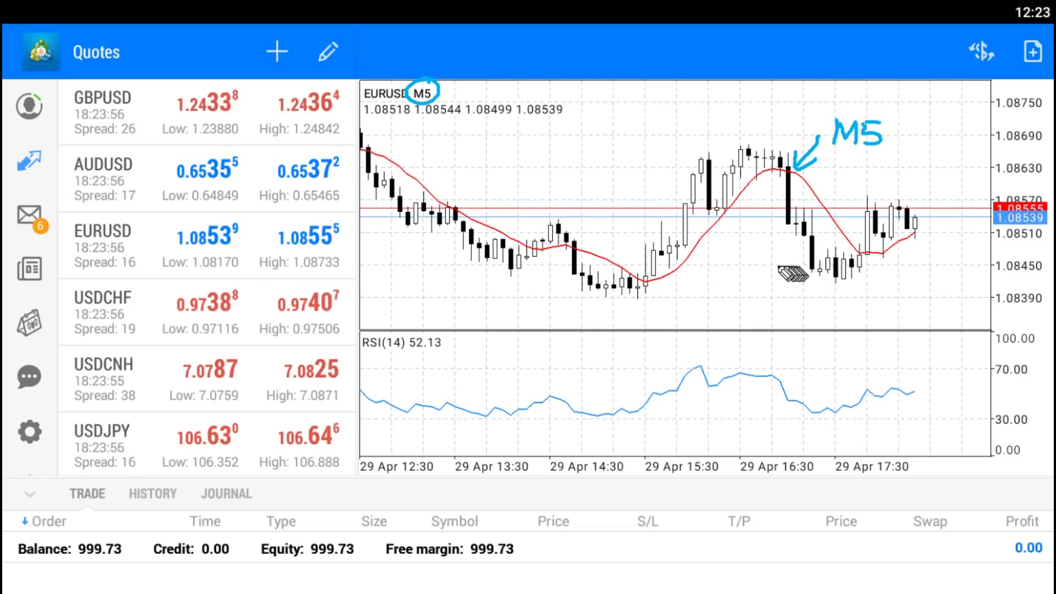
- Bring up the ring of timeframe choices on the EURUSD M5 chart
{"action": "left_click", "coordinate": [620, 176]}
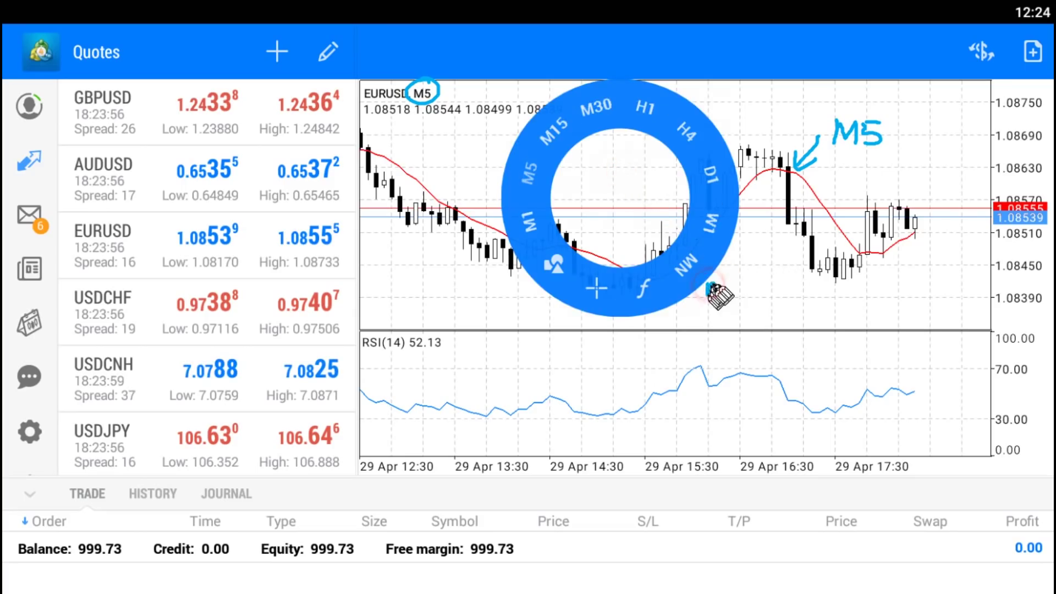
{"action": "left_click_drag", "start_coordinate": [710, 287], "coordinate": [762, 289]}
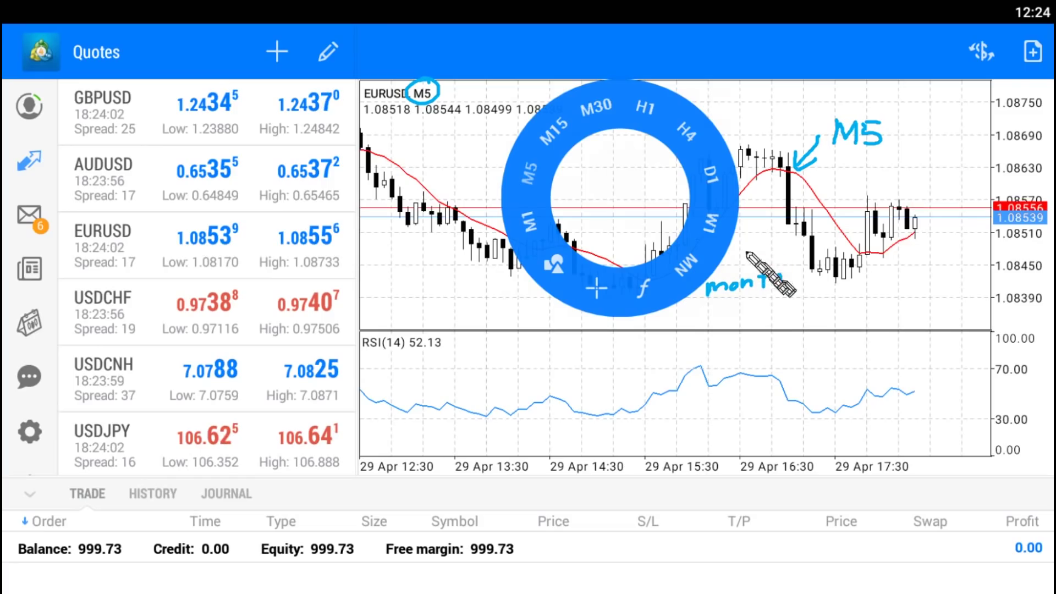
{"action": "left_click_drag", "start_coordinate": [793, 225], "coordinate": [798, 233]}
{"action": "left_click_drag", "start_coordinate": [769, 188], "coordinate": [770, 204]}
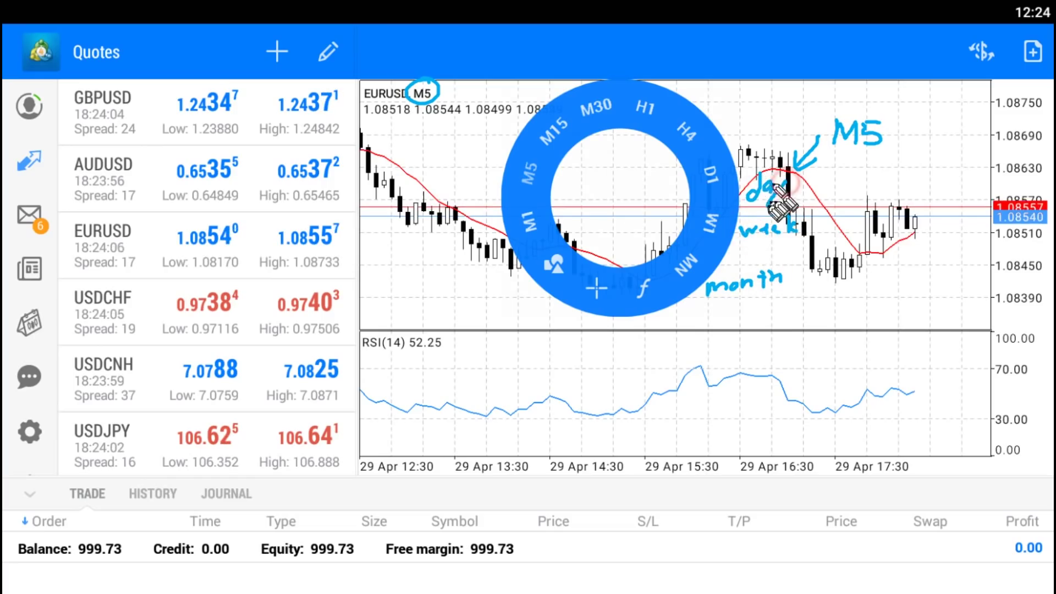
{"action": "mouse_move", "coordinate": [704, 94]}
{"action": "left_mouse_down"}
{"action": "mouse_move", "coordinate": [713, 106]}
{"action": "mouse_move", "coordinate": [722, 99]}
{"action": "left_mouse_up"}
{"action": "left_click_drag", "start_coordinate": [729, 97], "coordinate": [758, 103]}
{"action": "left_click", "coordinate": [425, 148]}
{"action": "left_click_drag", "start_coordinate": [454, 155], "coordinate": [486, 156]}
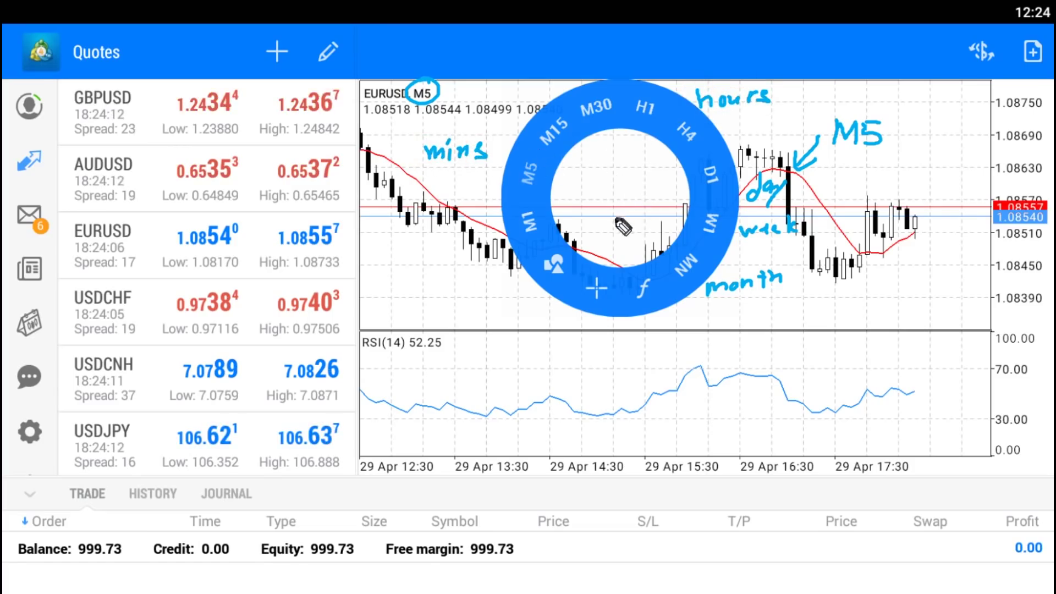
- Switch the timeframe of the EURUSD chart to M1 and from there to M15
{"action": "left_click", "coordinate": [531, 222]}
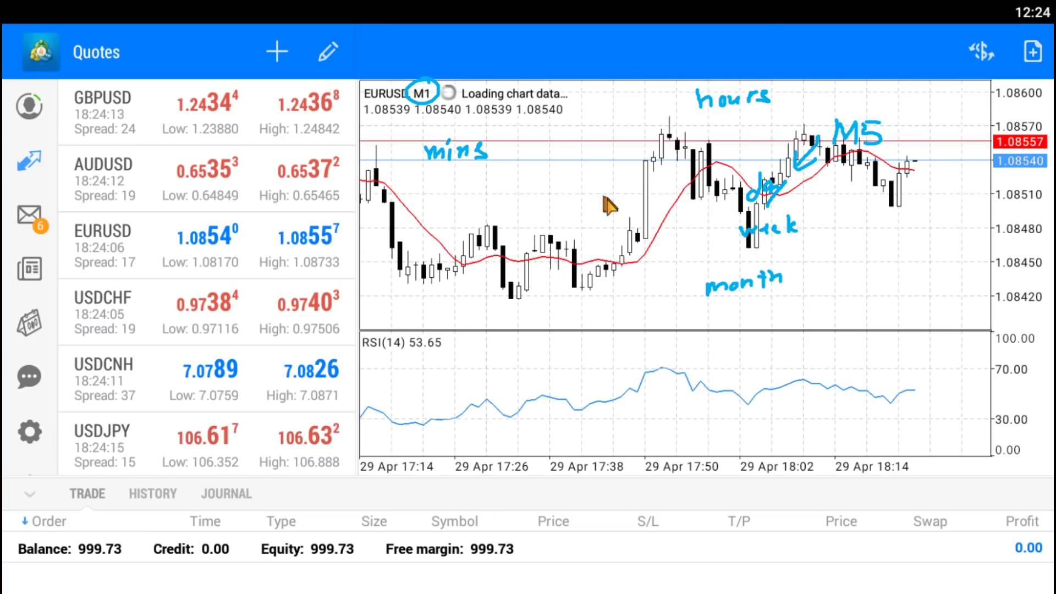
{"action": "left_click", "coordinate": [598, 201]}
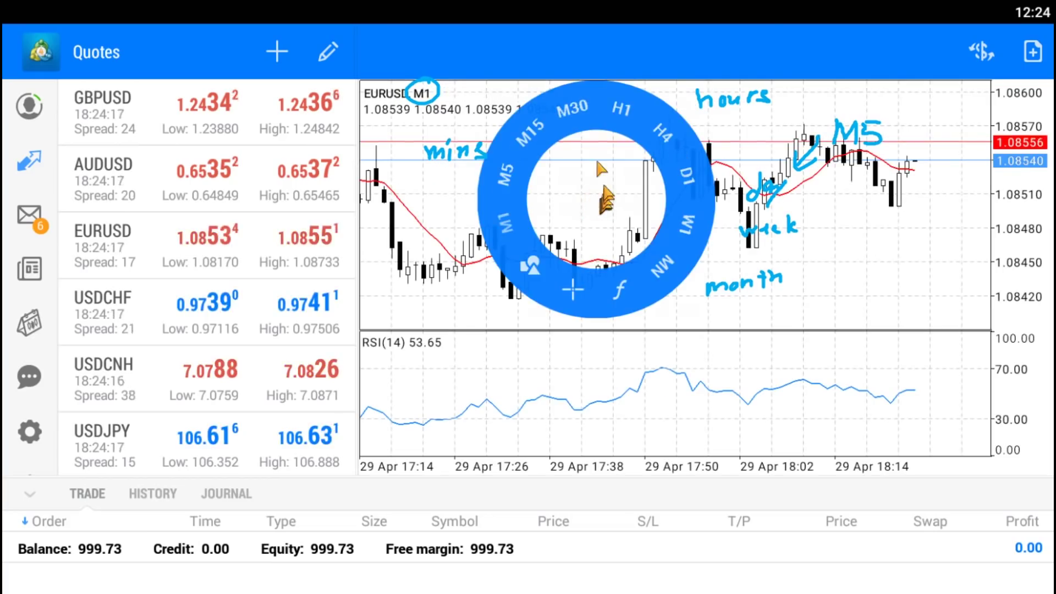
{"action": "left_click", "coordinate": [536, 142]}
- Change the EURUSD chart's timeframe to H4 and return it to M15
{"action": "left_click", "coordinate": [568, 207]}
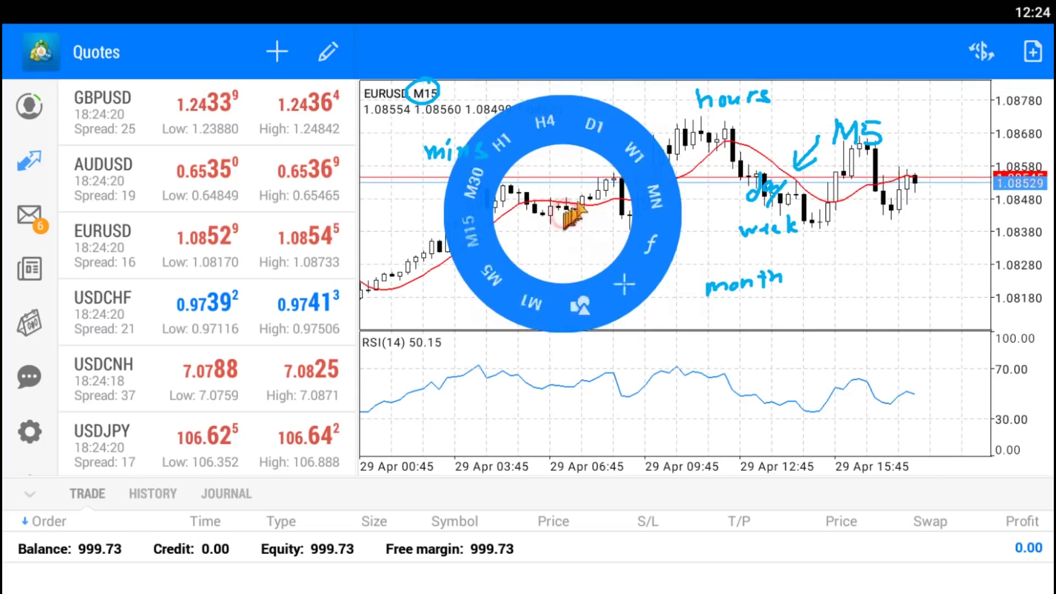
{"action": "left_click", "coordinate": [620, 154]}
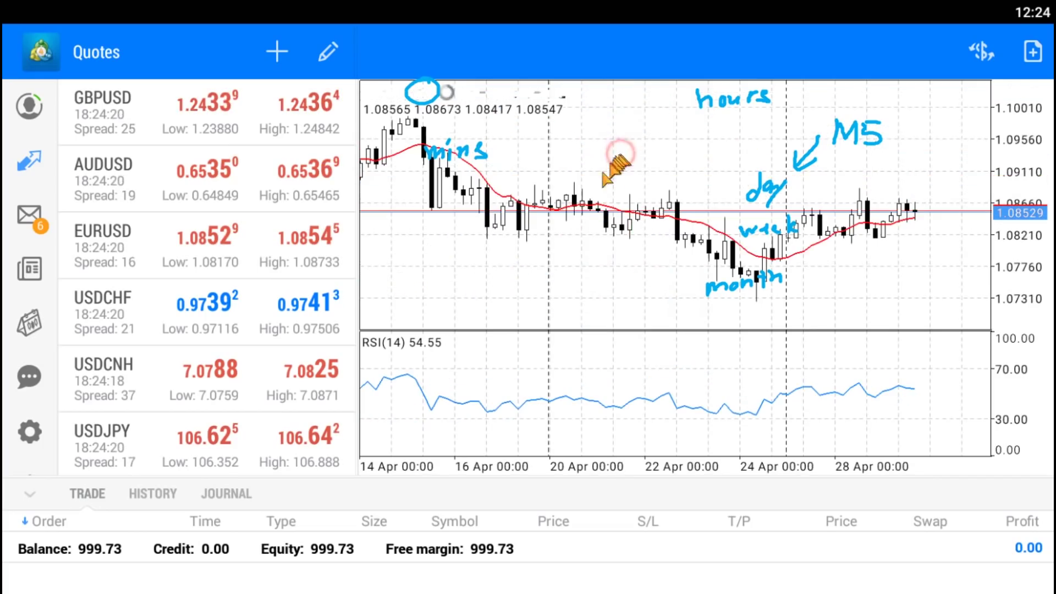
{"action": "left_click", "coordinate": [580, 209]}
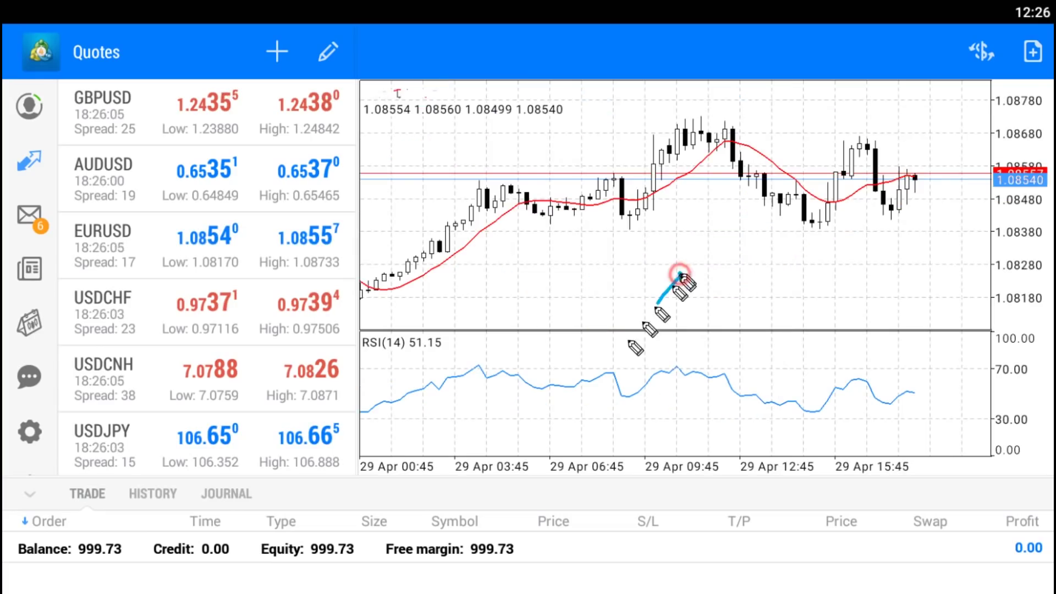
{"action": "mouse_move", "coordinate": [680, 273]}
{"action": "left_mouse_down"}
{"action": "mouse_move", "coordinate": [625, 327]}
{"action": "mouse_move", "coordinate": [651, 332]}
{"action": "left_mouse_up"}
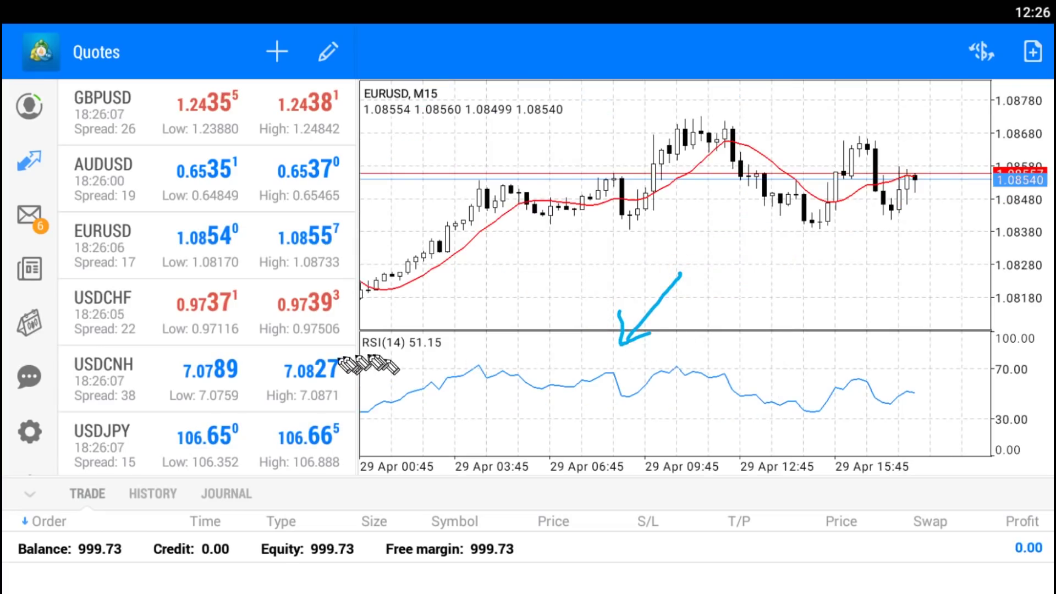
{"action": "mouse_move", "coordinate": [387, 335]}
{"action": "left_mouse_down"}
{"action": "mouse_move", "coordinate": [356, 357]}
{"action": "mouse_move", "coordinate": [389, 344]}
{"action": "left_mouse_up"}
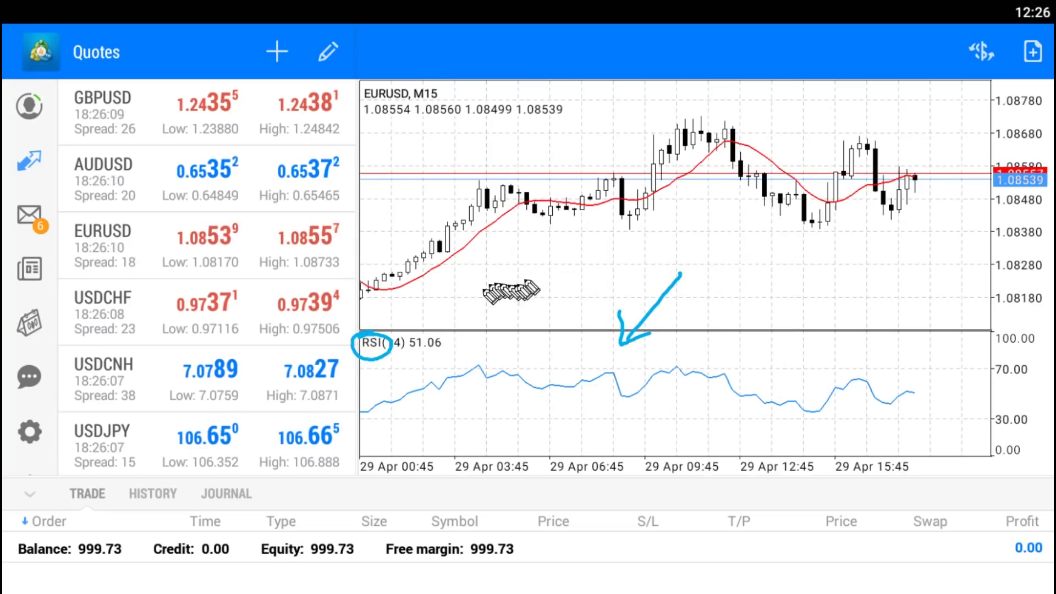